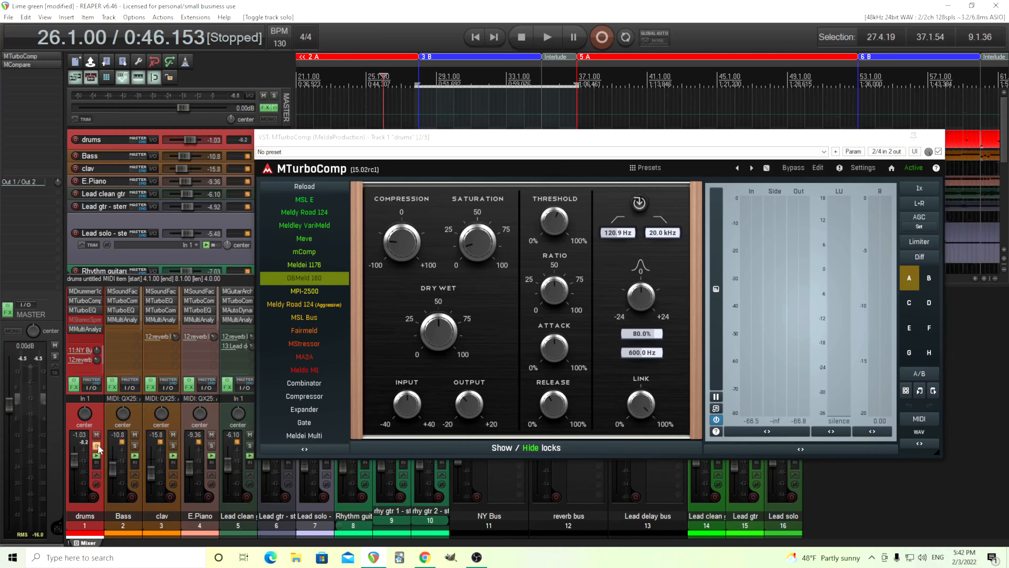
# - Play the soloed drums while comparing the sound with MTurboComp bypassed and active, stop playback, and close the compressor
pyautogui.click(547, 37)
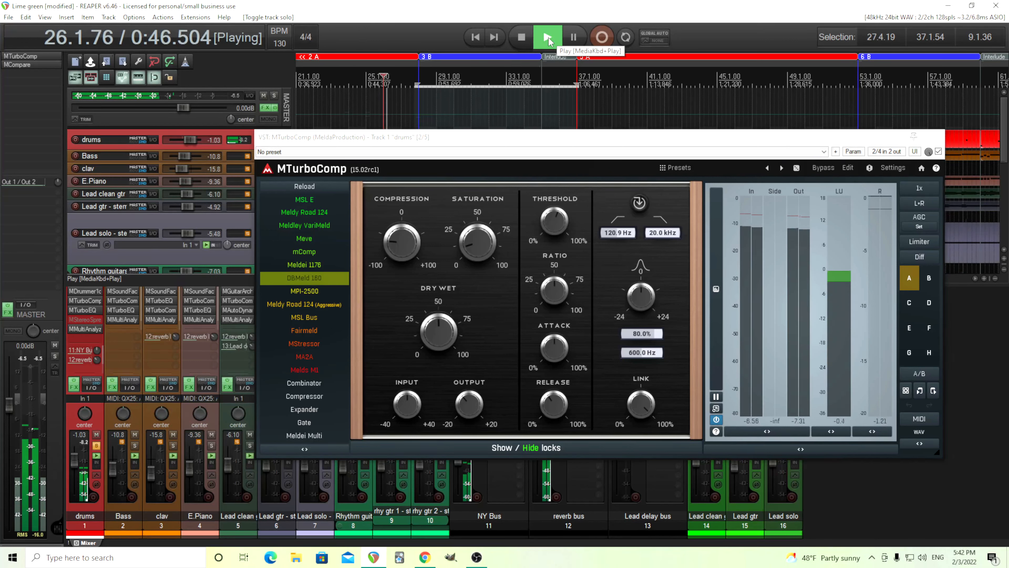
pyautogui.click(823, 168)
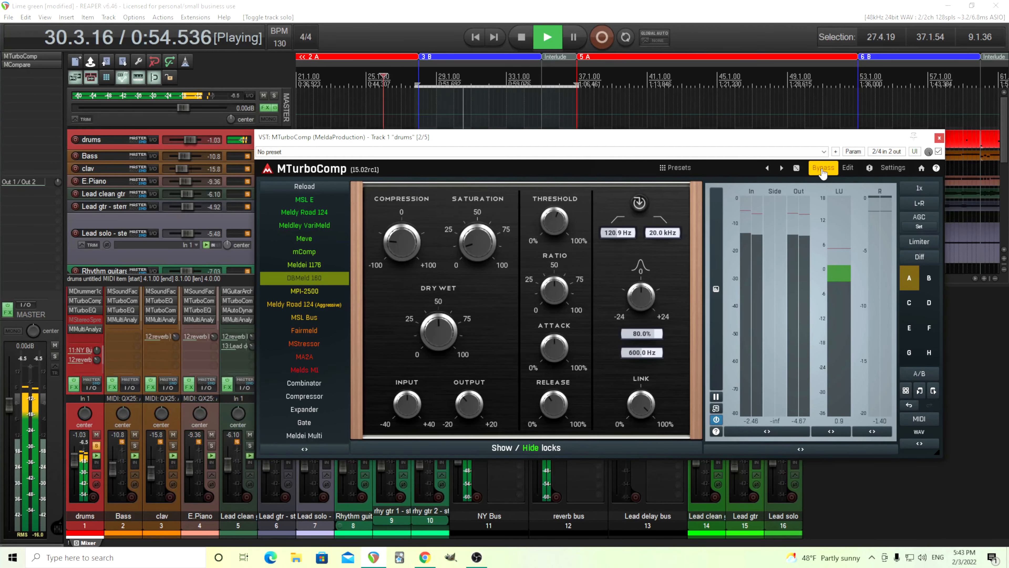
pyautogui.click(822, 168)
pyautogui.press('space')
pyautogui.click(939, 138)
# - Open MTurboEQ on the drums track and place the edit cursor at the start of region 2 A
pyautogui.click(85, 310)
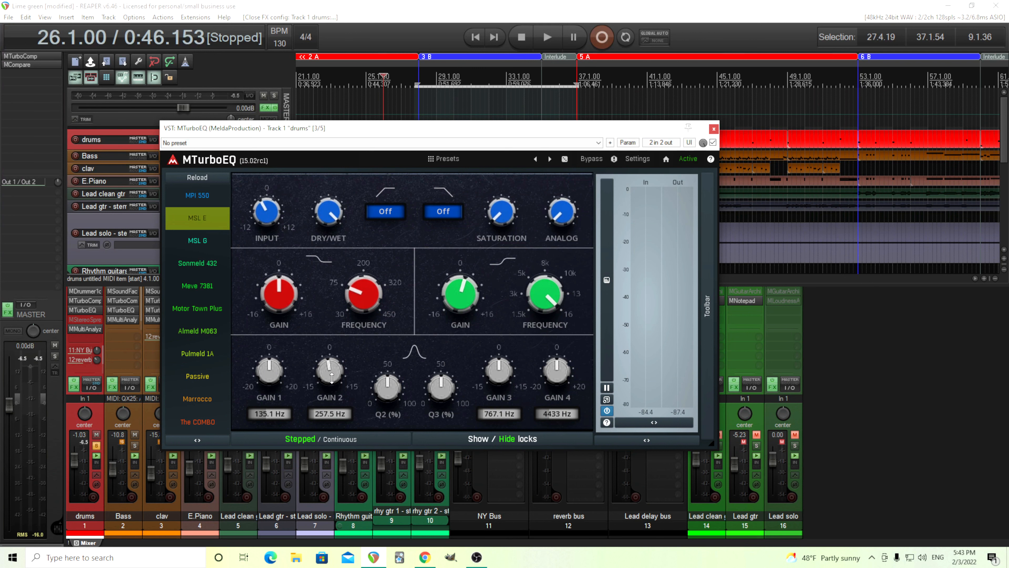
pyautogui.moveTo(332, 373); pyautogui.dragTo(332, 375)
pyautogui.moveTo(397, 128); pyautogui.dragTo(500, 160)
pyautogui.scroll(-3, 437, 102)
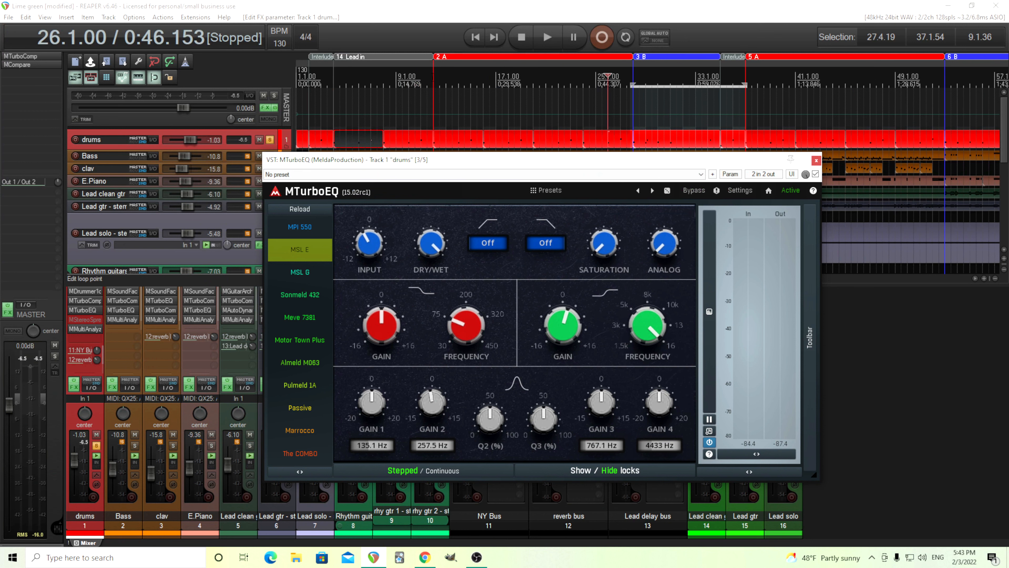
pyautogui.click(433, 78)
# - Play the soloed drums while switching MTurboEQ between bypassed and active, stop playback, and close the equalizer
pyautogui.click(547, 38)
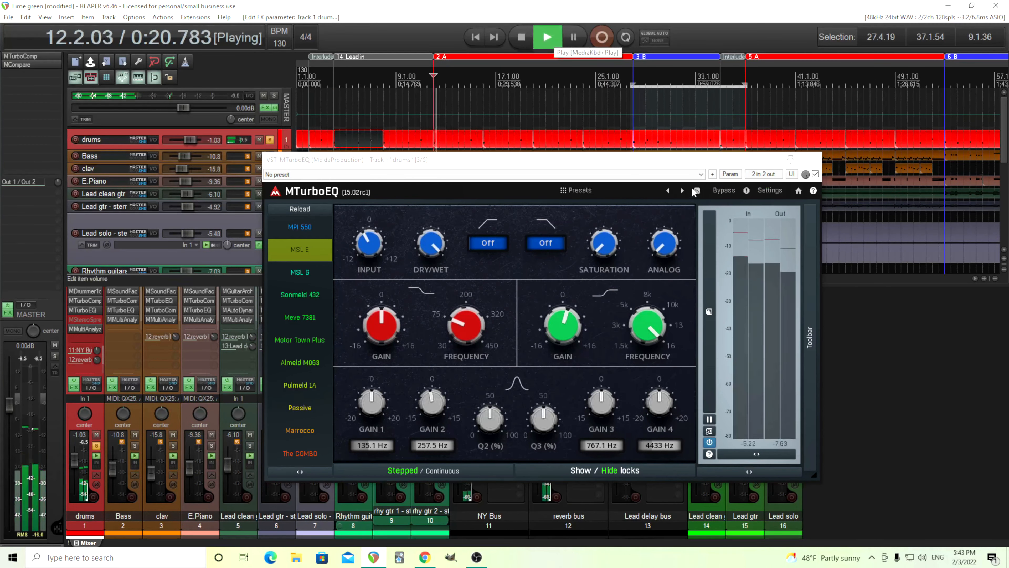
pyautogui.click(725, 191)
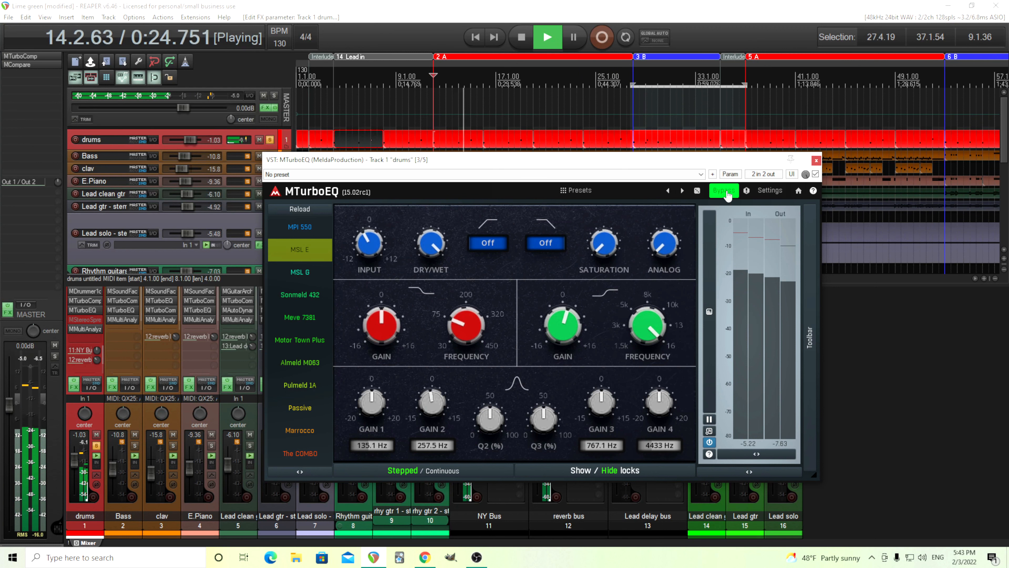
pyautogui.click(726, 193)
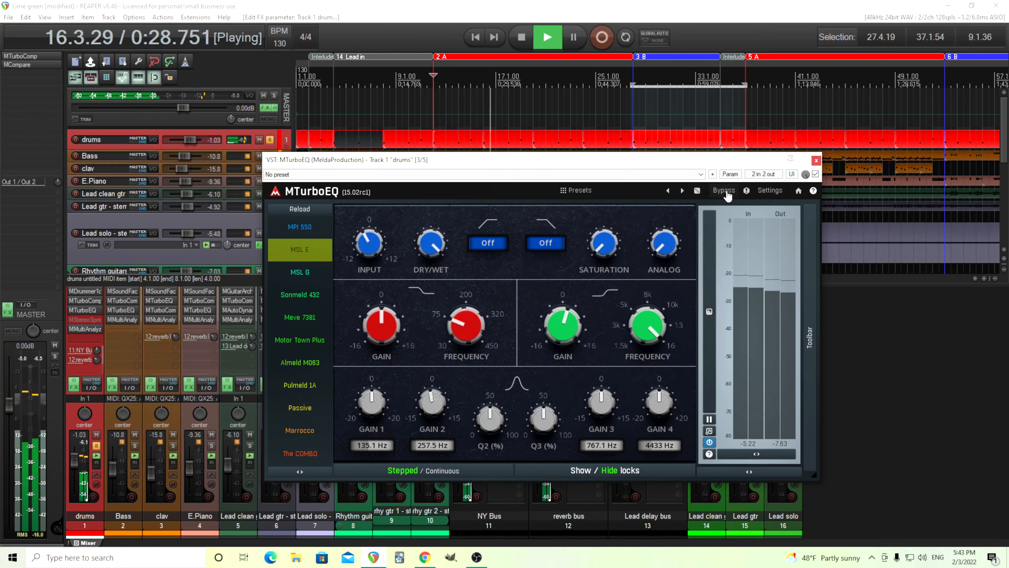
pyautogui.click(727, 193)
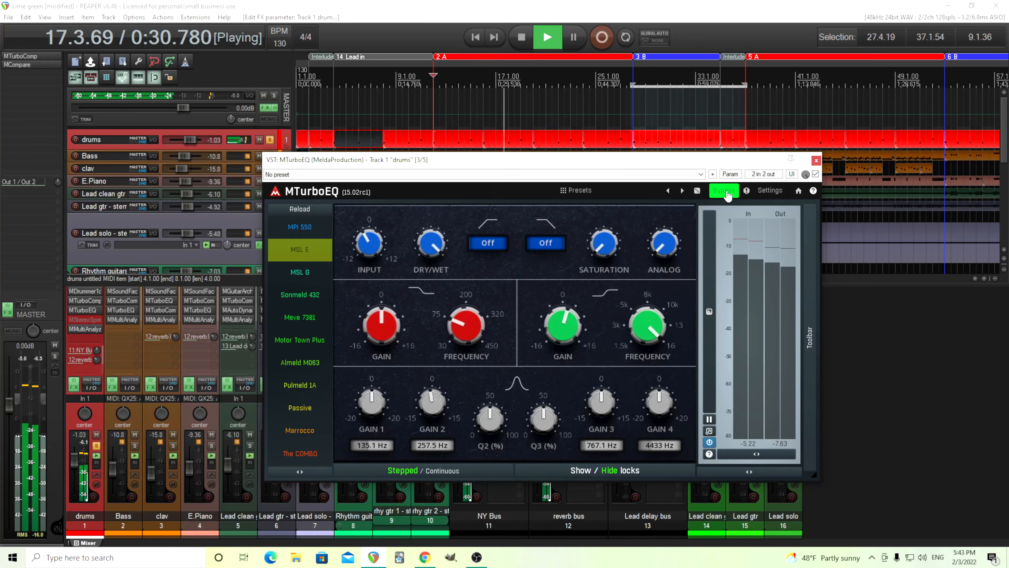
pyautogui.click(726, 193)
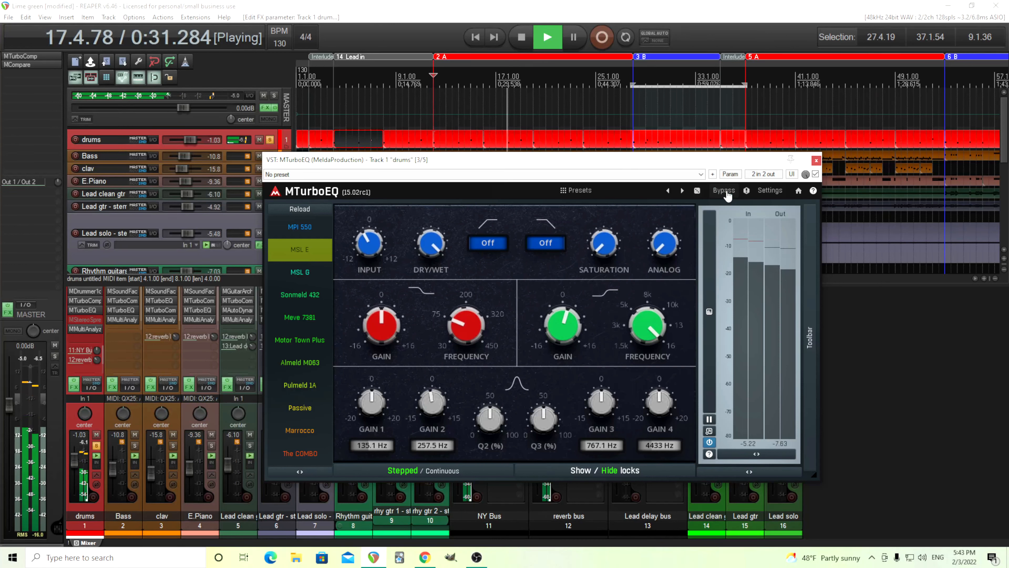
pyautogui.click(523, 41)
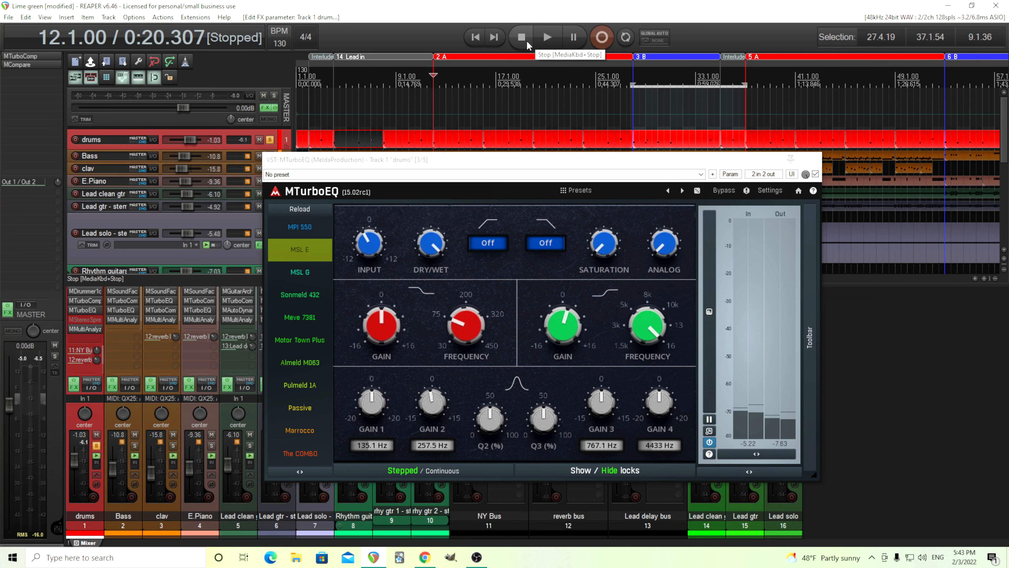
pyautogui.click(816, 161)
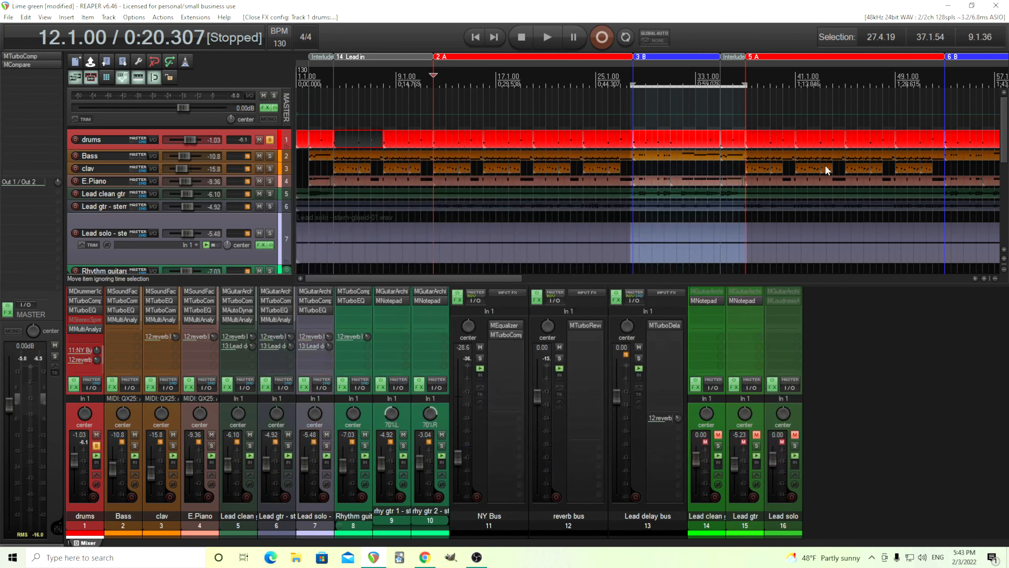
# - Examine the MEqualizer and MTurboComp settings on the NY Bus
pyautogui.click(506, 335)
pyautogui.click(504, 325)
pyautogui.click(475, 35)
pyautogui.moveTo(198, 159); pyautogui.dragTo(499, 158)
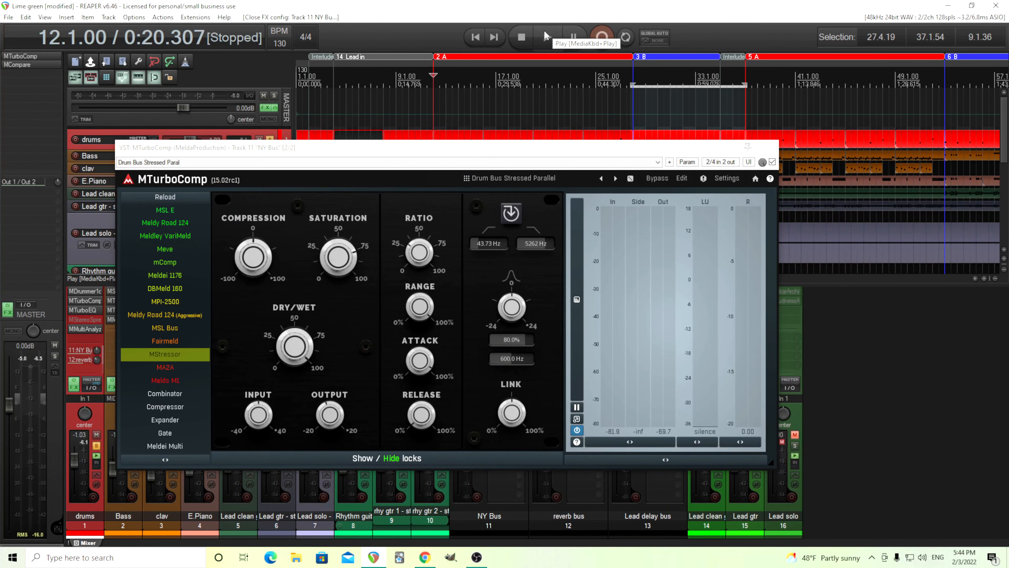
# - Close the NY Bus compressor and compare the playing drums with the NY Bus muted and unmuted
pyautogui.click(547, 36)
pyautogui.click(771, 147)
pyautogui.click(479, 347)
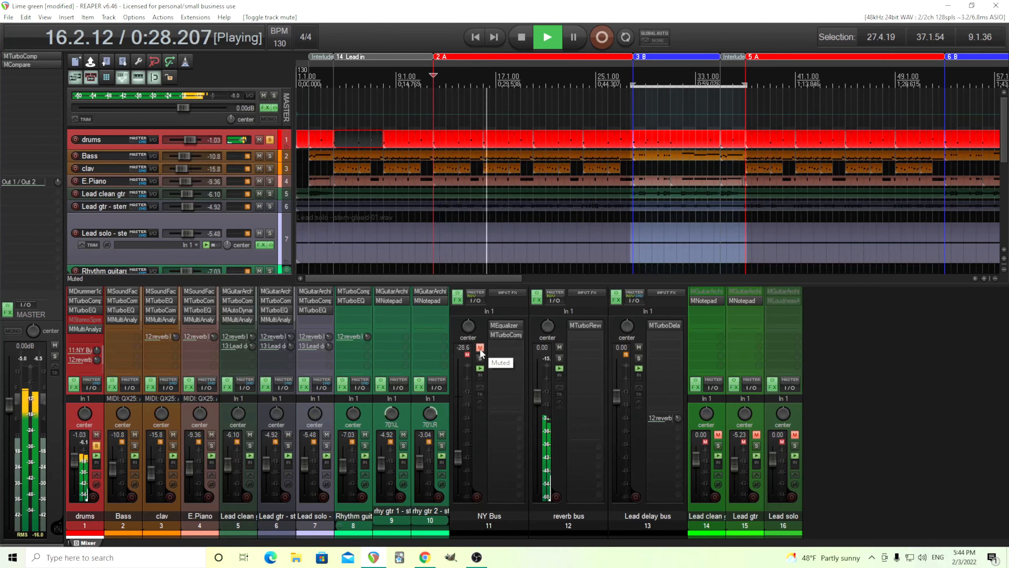
pyautogui.click(480, 347)
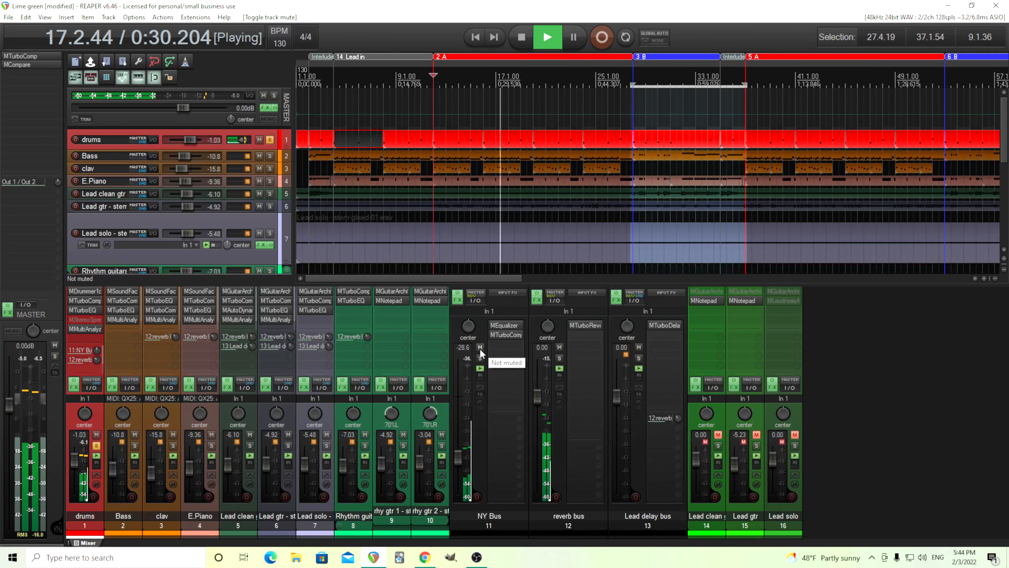
pyautogui.click(522, 41)
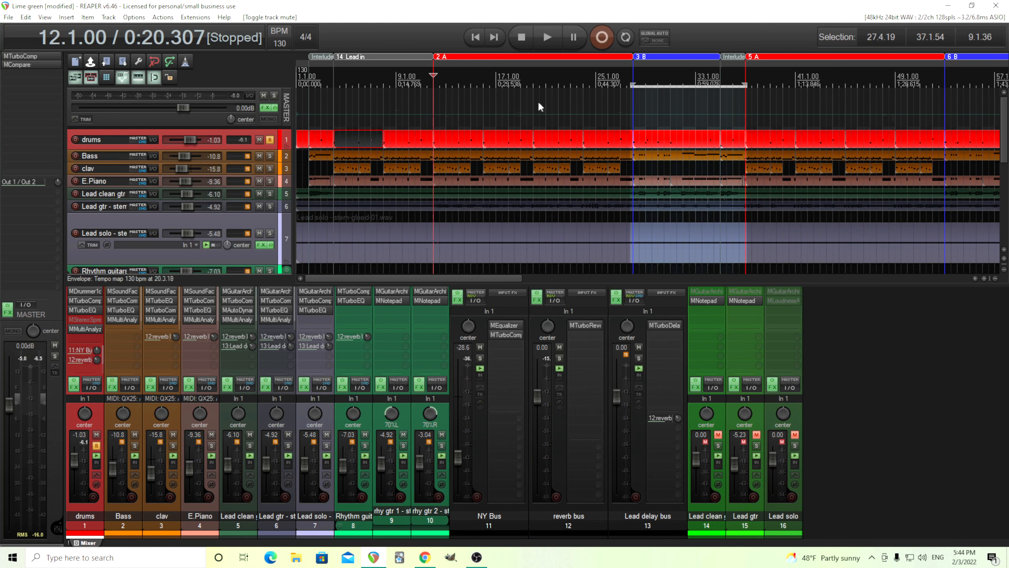
# - Play the soloed drums from region 2 A and compare them with the reverb bus muted and unmuted
pyautogui.click(540, 40)
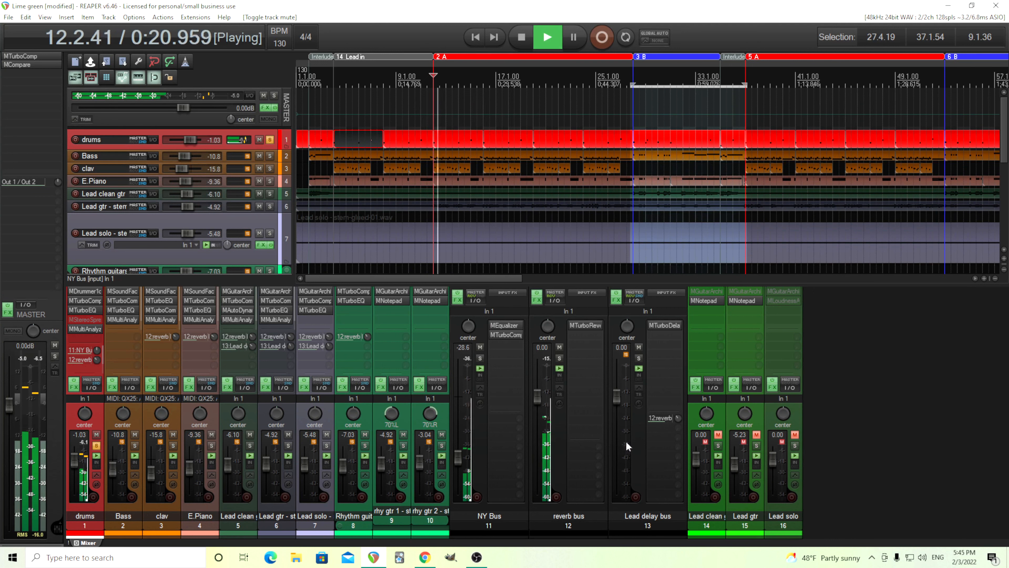
pyautogui.click(559, 349)
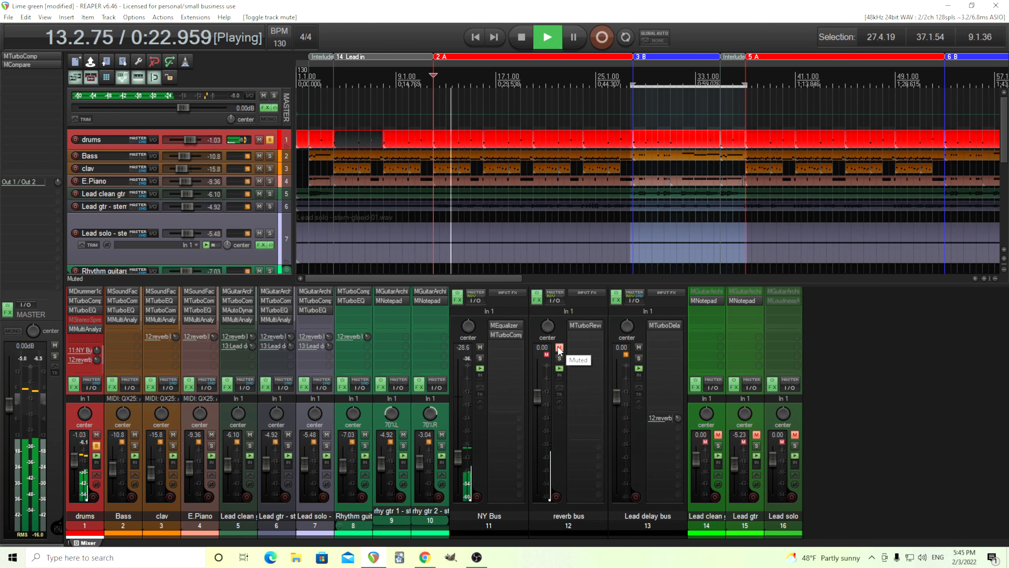
pyautogui.click(559, 348)
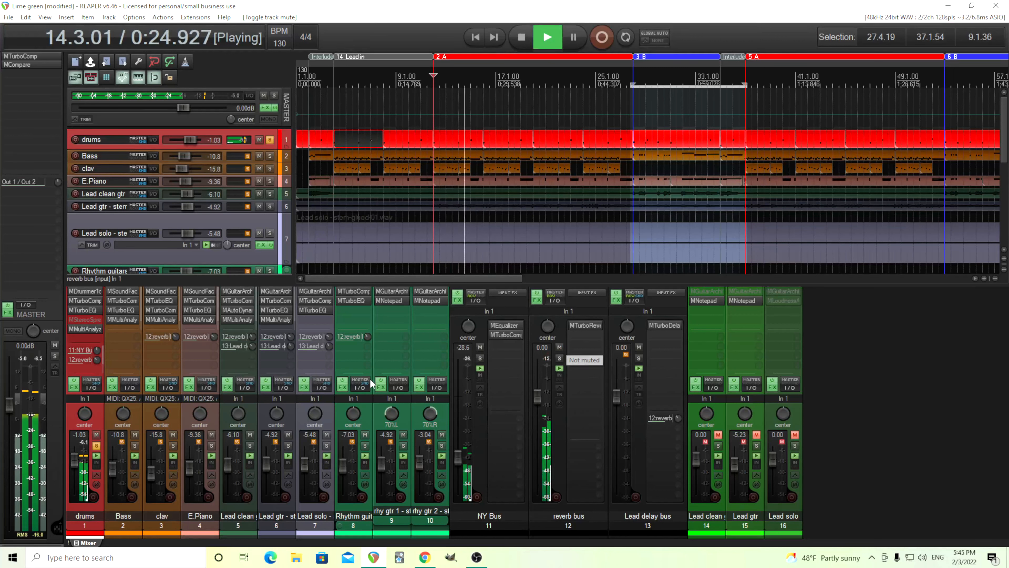
pyautogui.click(527, 42)
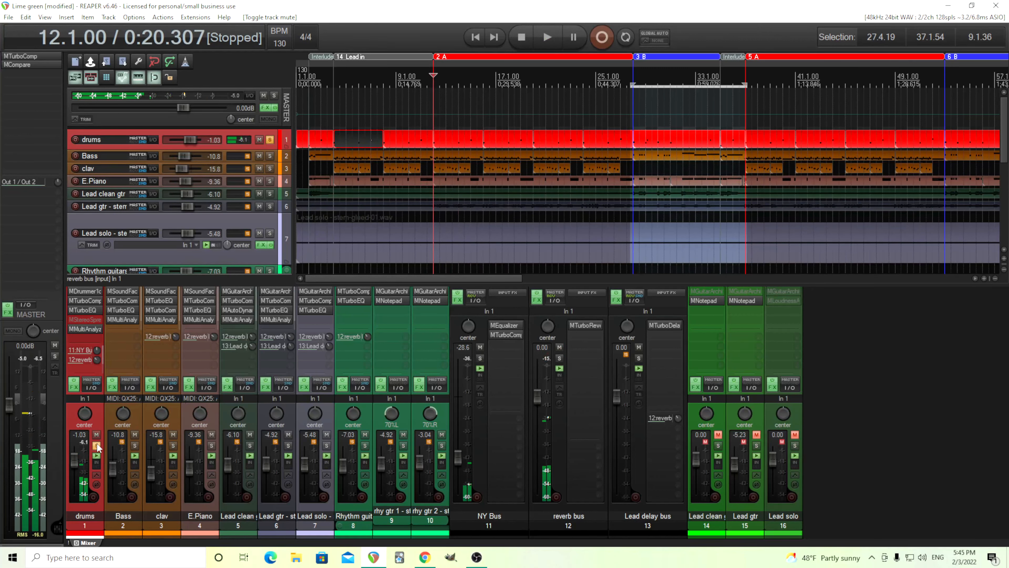
# - Unsolo the drums track and play the full mix while comparing it with the reverb bus muted and unmuted
pyautogui.click(96, 446)
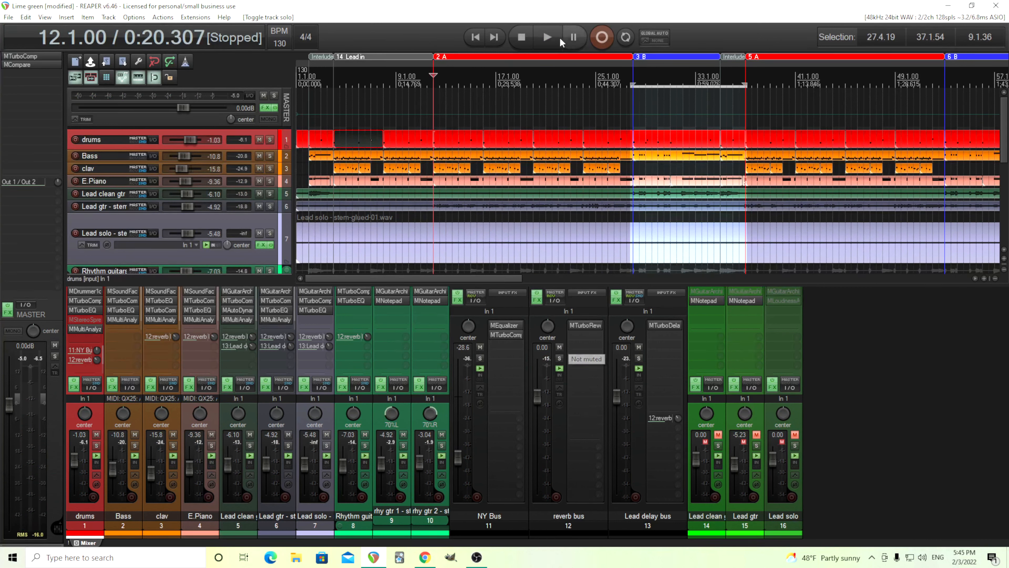
pyautogui.click(552, 37)
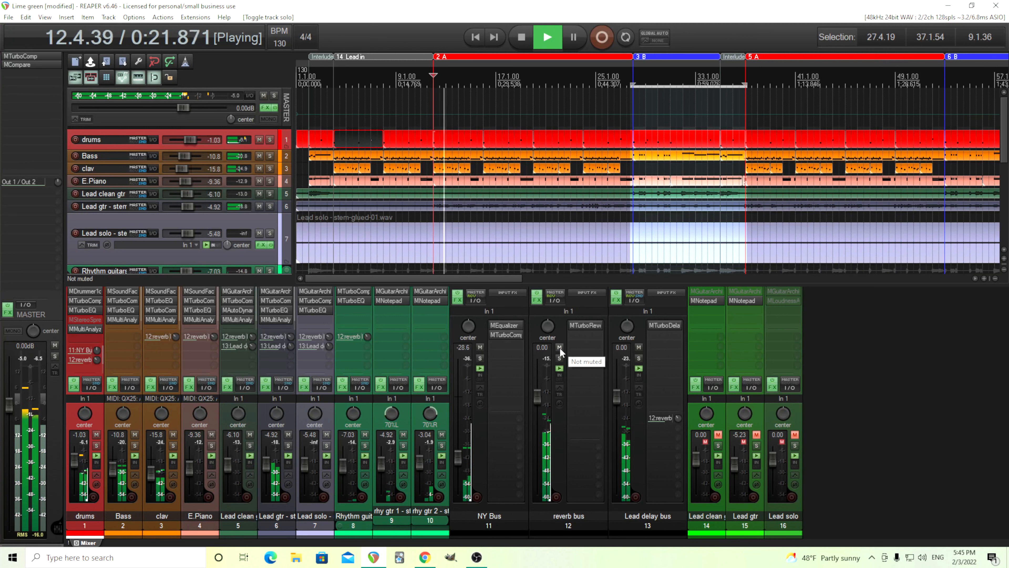
pyautogui.click(559, 347)
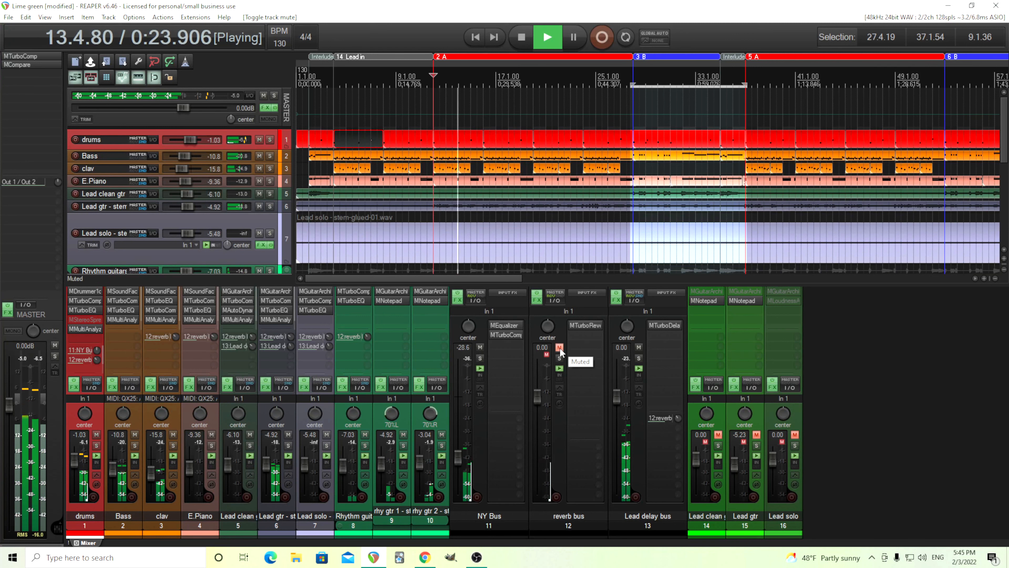
pyautogui.click(559, 347)
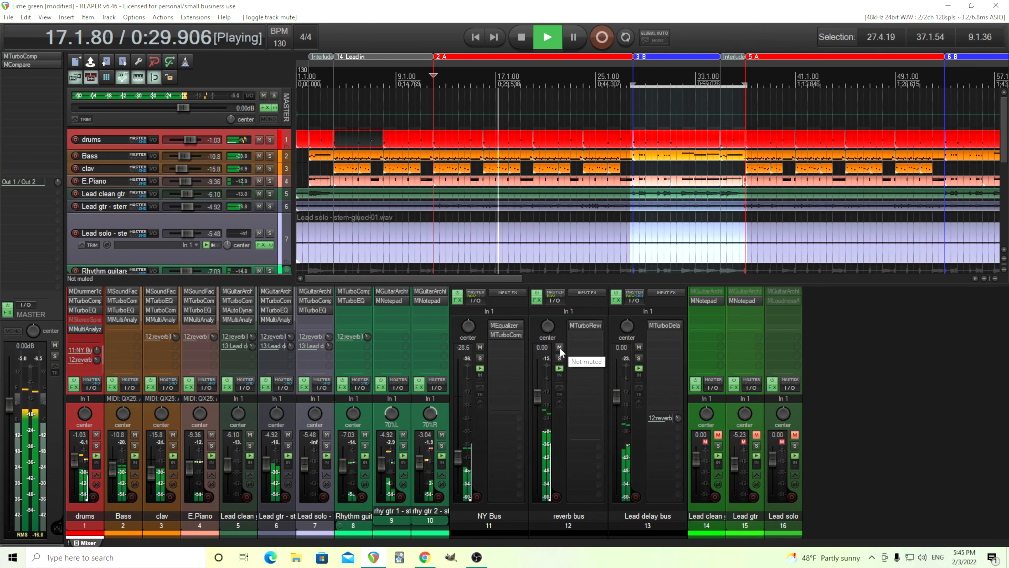
pyautogui.click(560, 347)
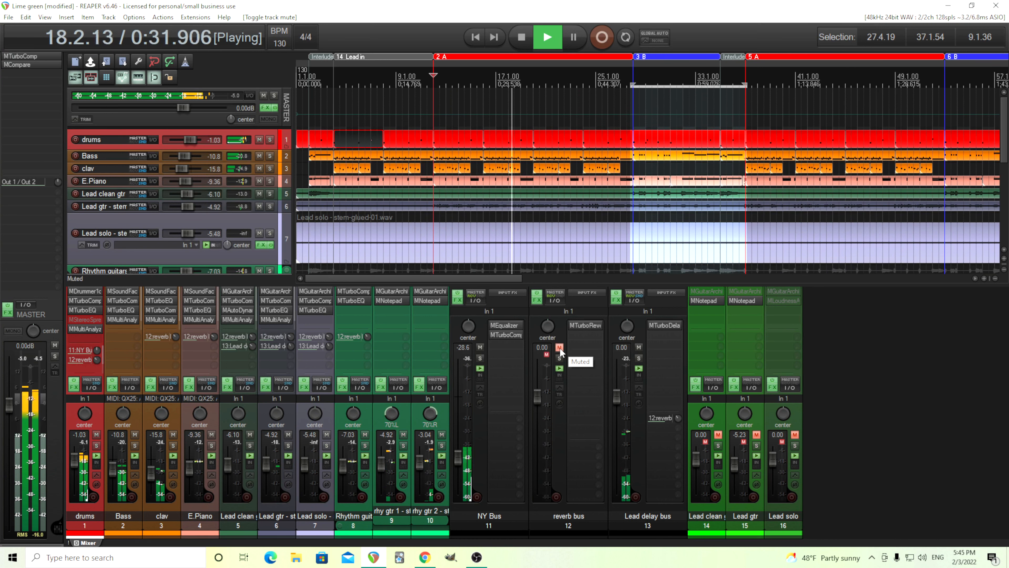
pyautogui.press('space')
# - Inspect the MTurboReverb settings on the reverb bus and close the plugin
pyautogui.click(586, 324)
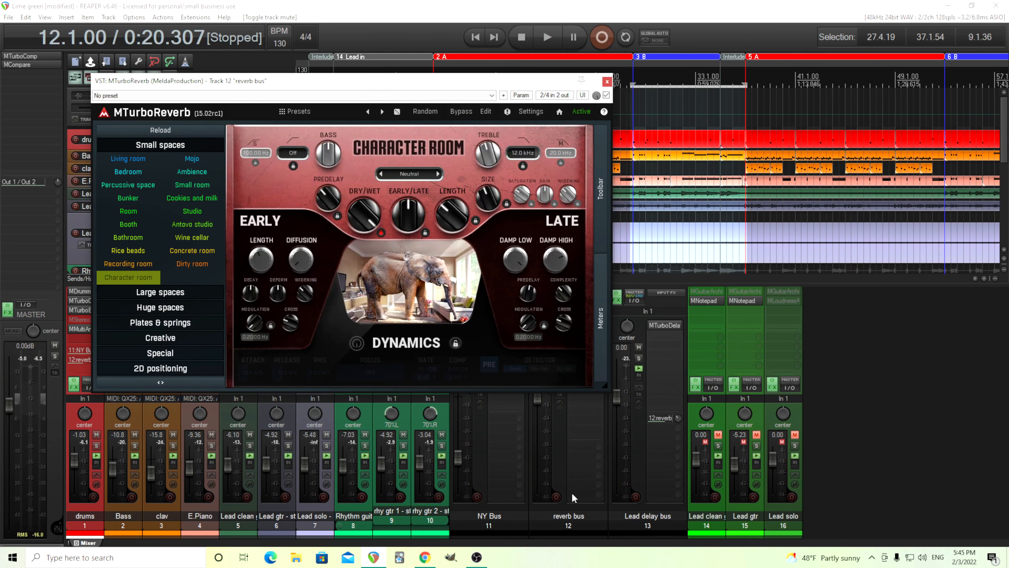
pyautogui.click(607, 83)
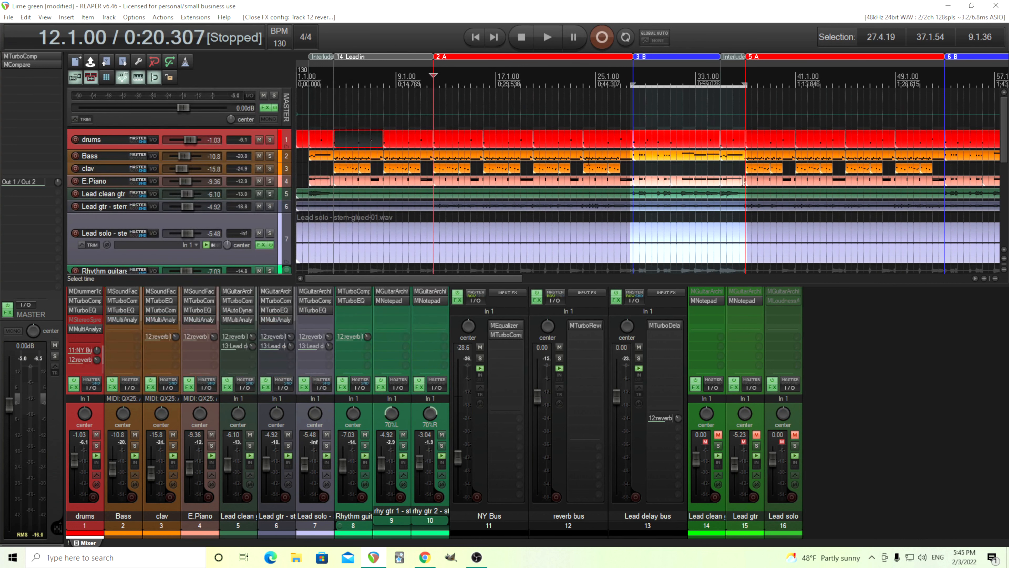
# - Review the reference tracks and source slots in MCompare on the master track and close the plugin
pyautogui.click(25, 64)
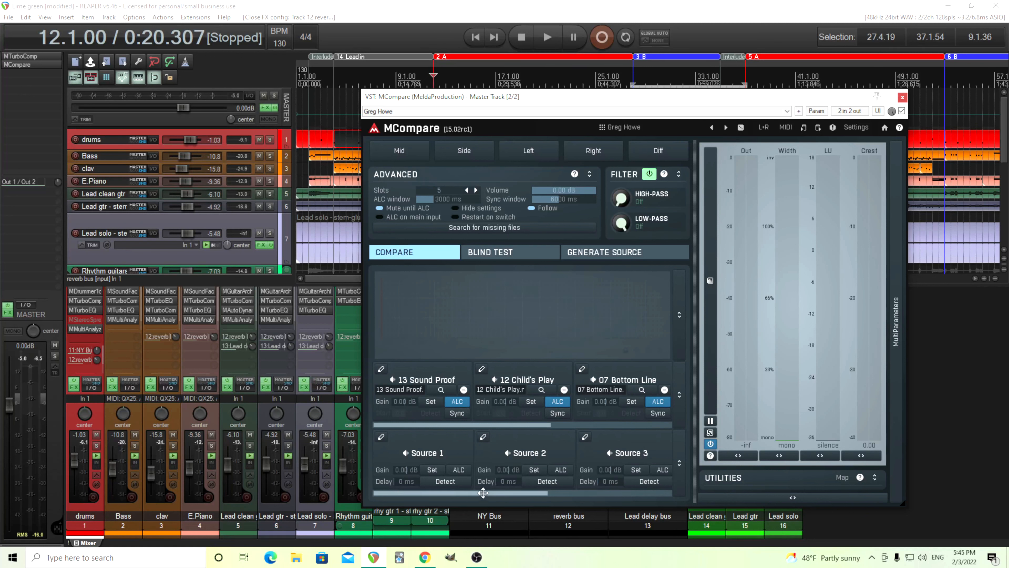
pyautogui.moveTo(482, 493); pyautogui.dragTo(451, 491)
pyautogui.moveTo(536, 492); pyautogui.dragTo(659, 493)
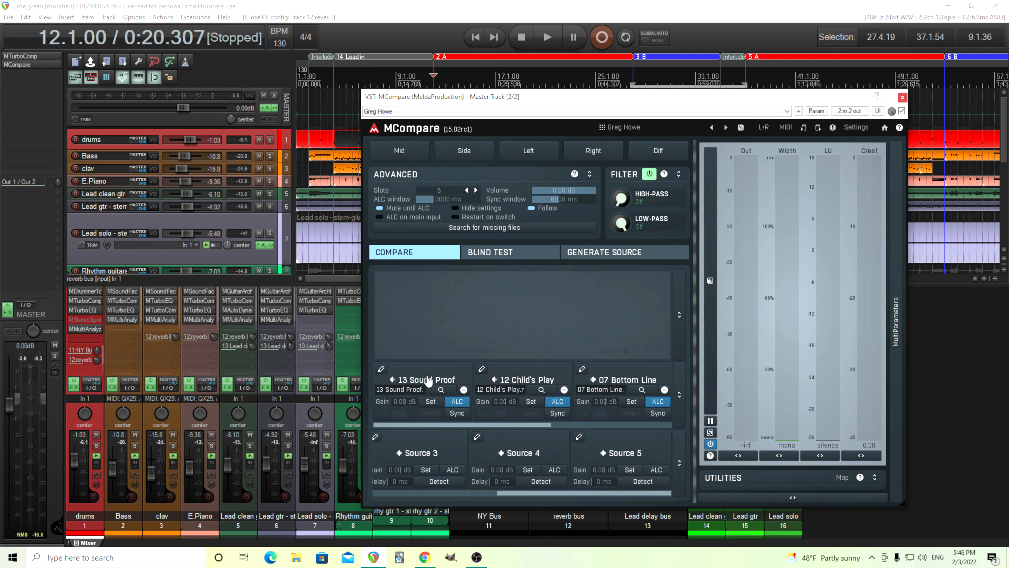
pyautogui.click(902, 98)
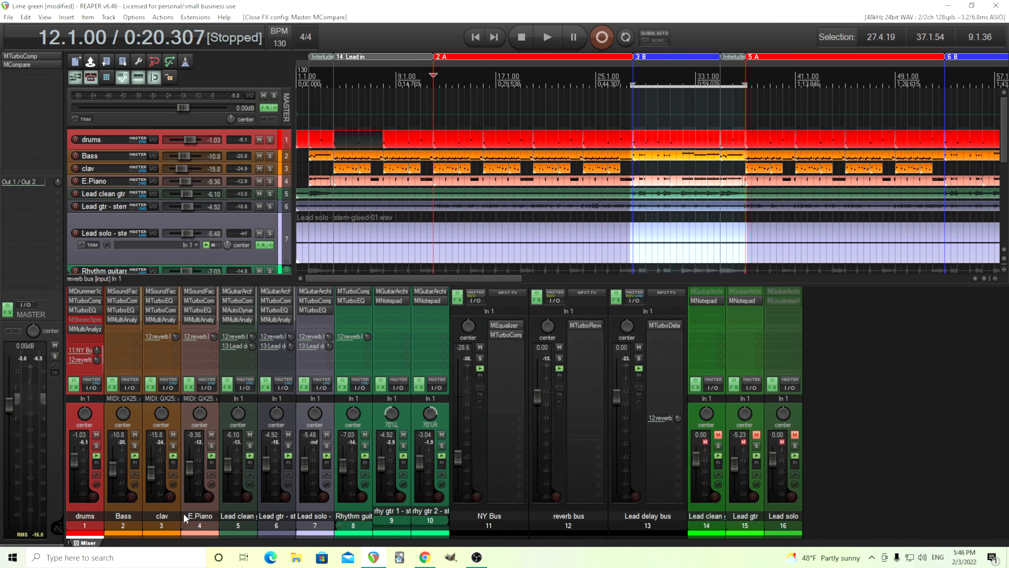